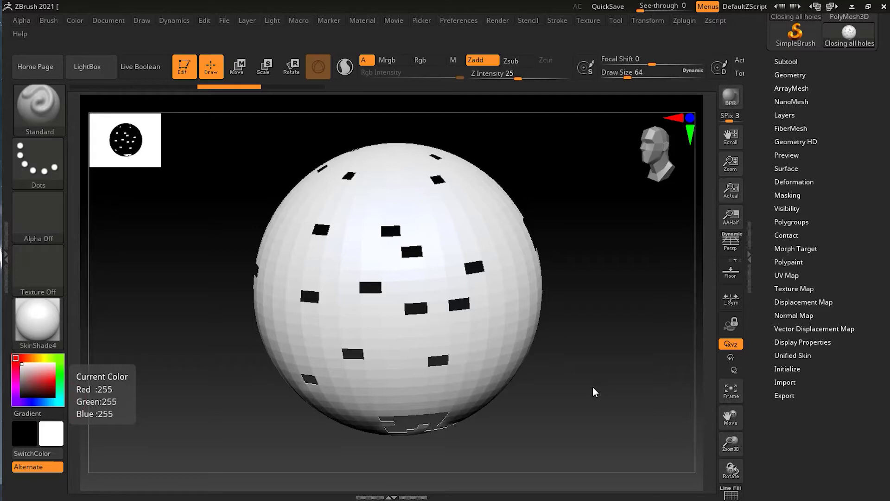
Step: Seal all the sphere's rectangular holes using Close Holes in Geometry > Modify Topology
mouse_move(592, 378)
mouse_down()
mouse_move(510, 383)
mouse_move(601, 381)
mouse_move(663, 360)
mouse_move(704, 360)
mouse_move(604, 368)
mouse_move(584, 374)
mouse_move(590, 381)
mouse_up()
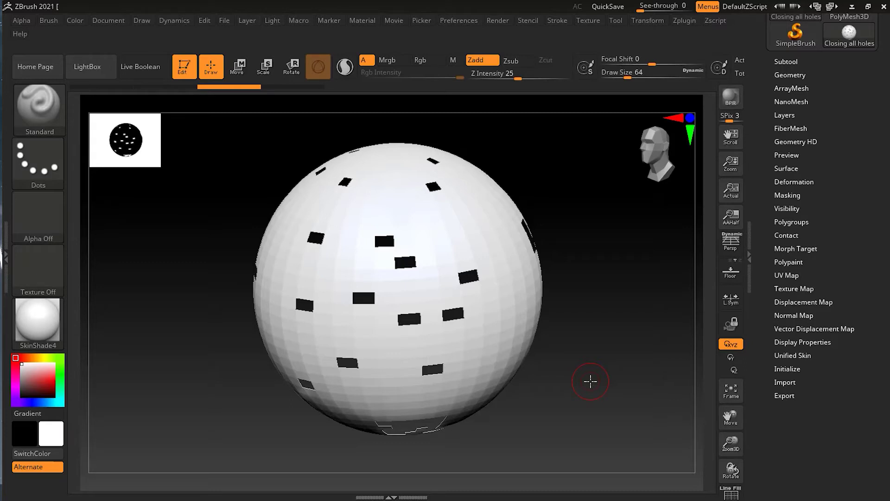
alt+drag(588, 379, 621, 427)
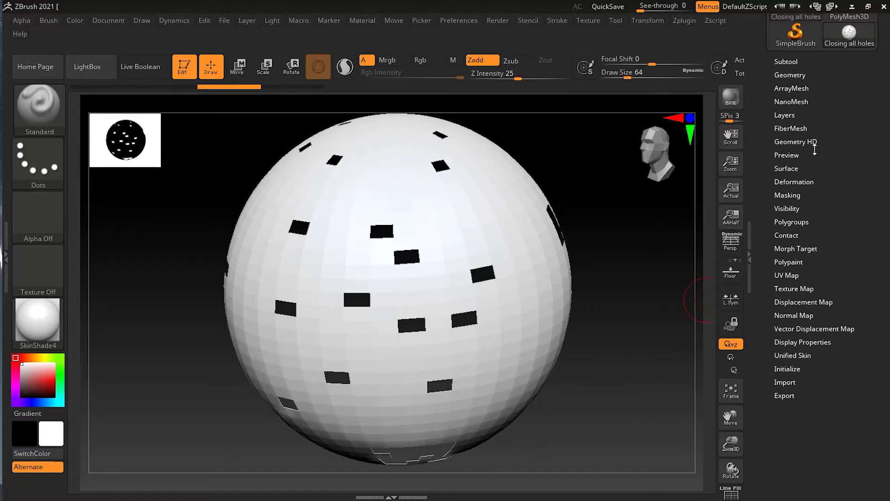
scroll(861, 121, up, 3)
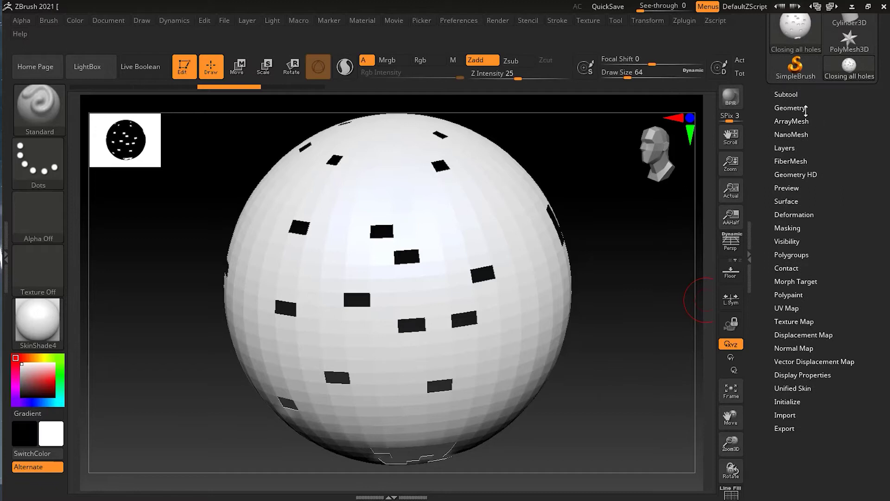
click(806, 110)
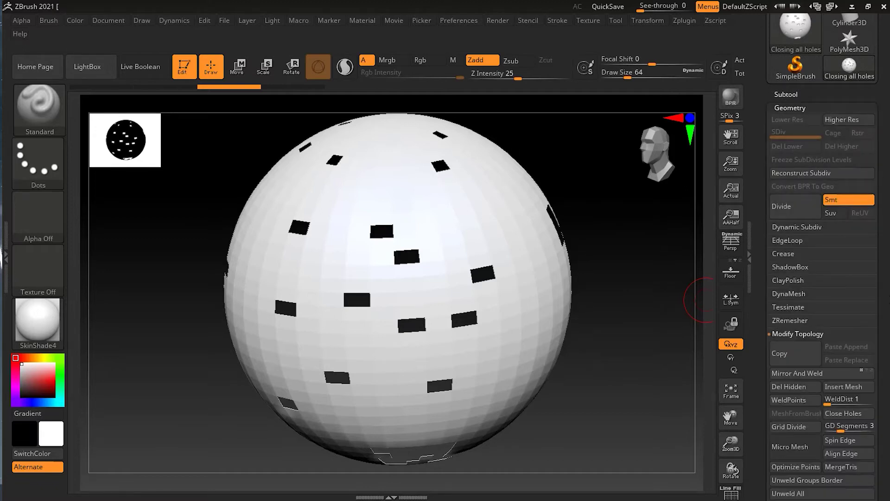
scroll(808, 295, down, 3)
click(809, 296)
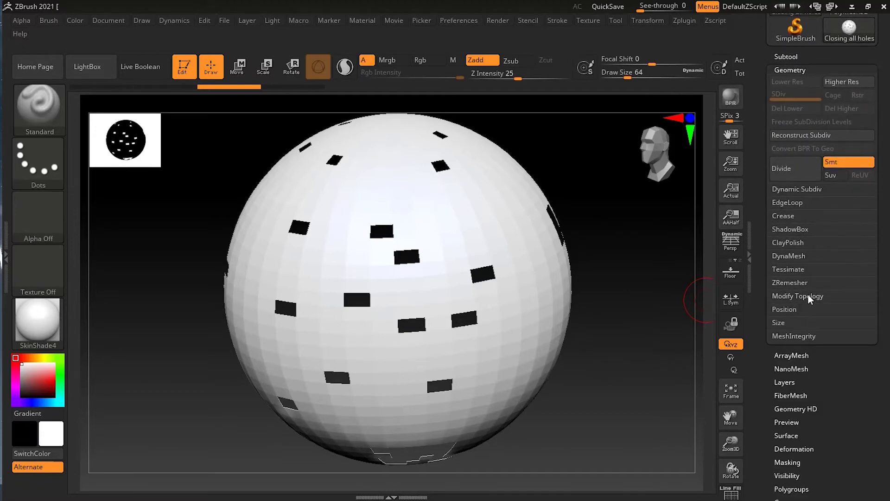
click(809, 295)
drag(886, 331, 885, 267)
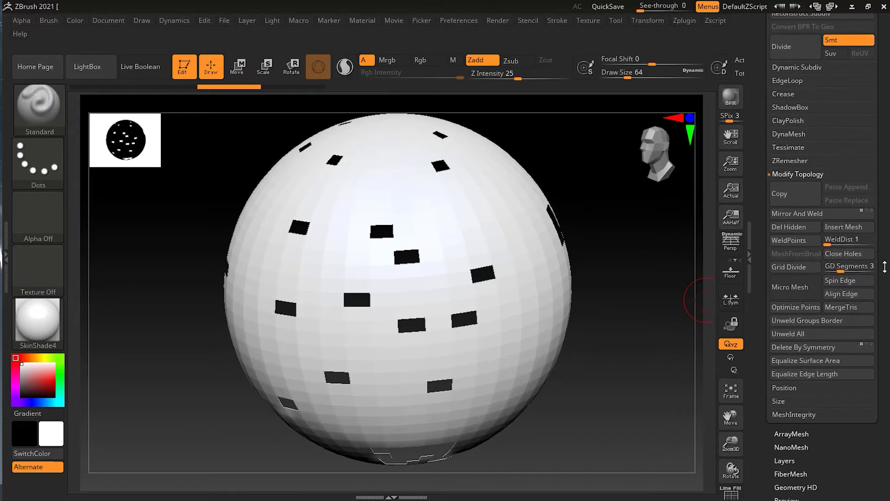
click(854, 256)
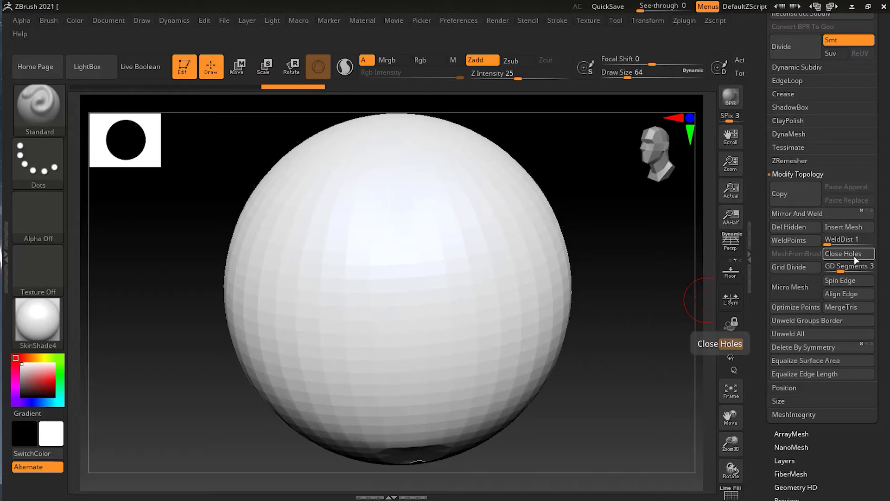
drag(663, 387, 625, 384)
mouse_move(603, 195)
mouse_down()
mouse_move(572, 199)
mouse_move(596, 206)
mouse_up()
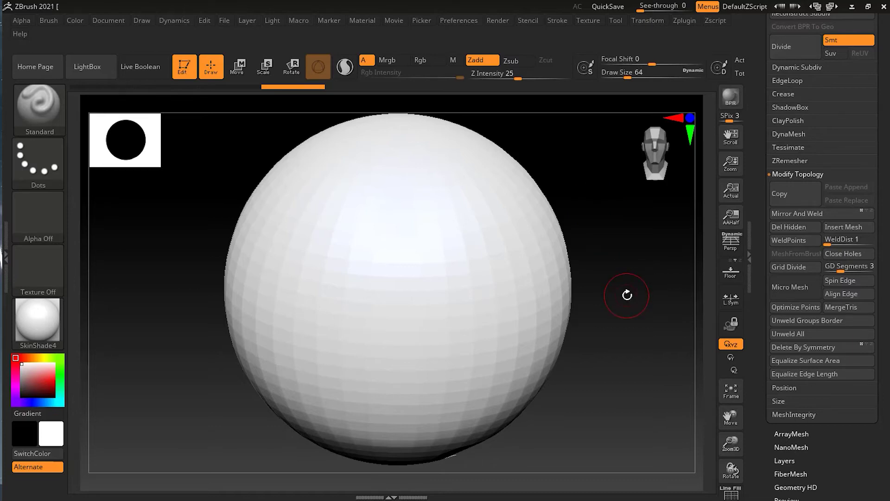
Step: Turn on PolyFrame and orbit the sphere to inspect the green fill polygroups
key(shift+f)
drag(627, 295, 615, 293)
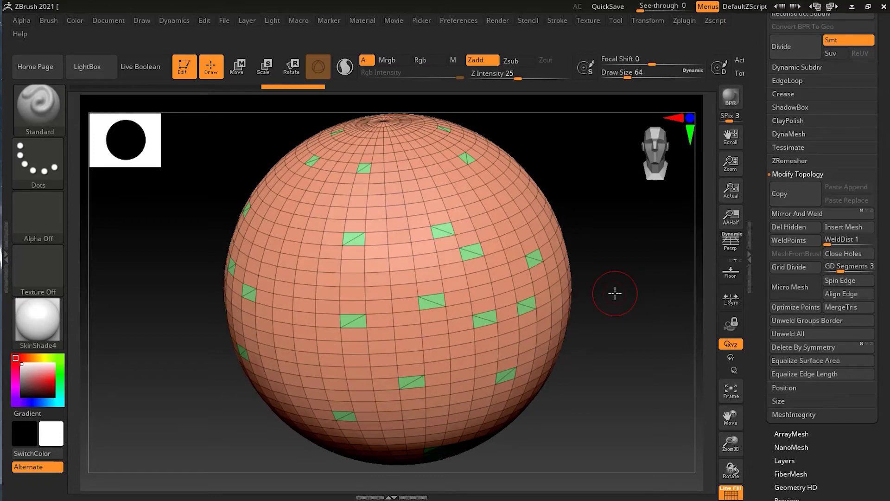
drag(615, 293, 420, 241)
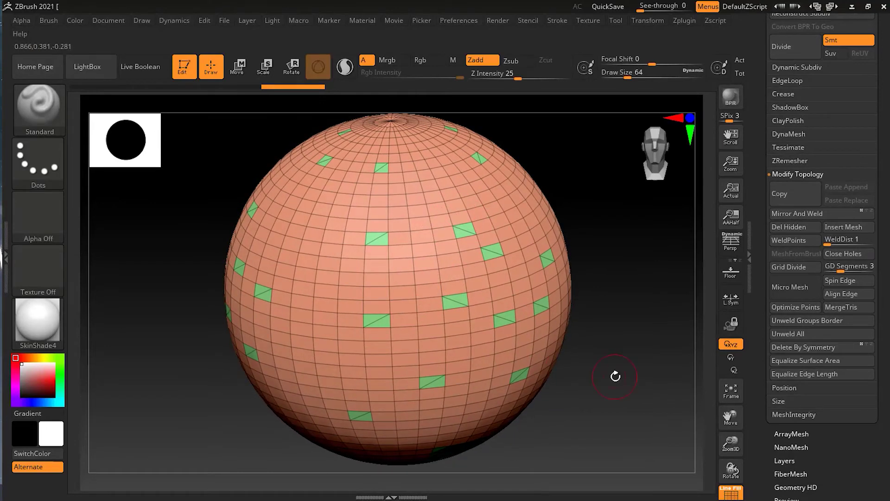
drag(615, 376, 521, 284)
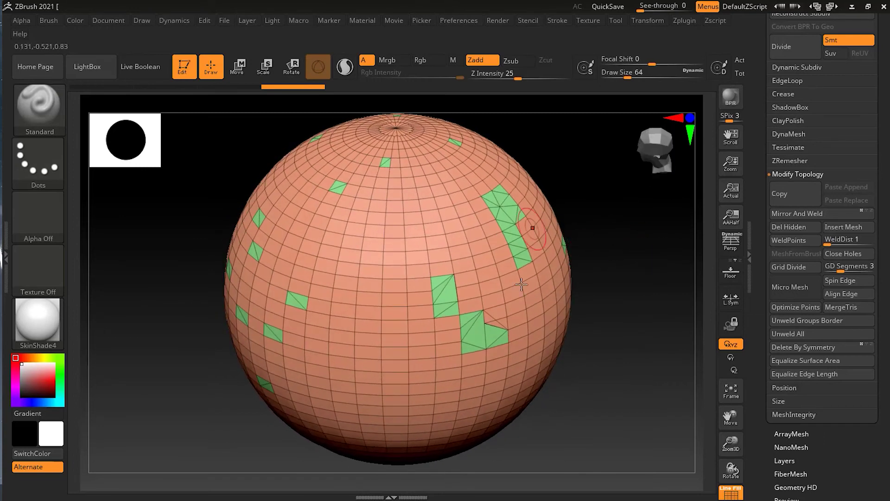
drag(622, 383, 641, 347)
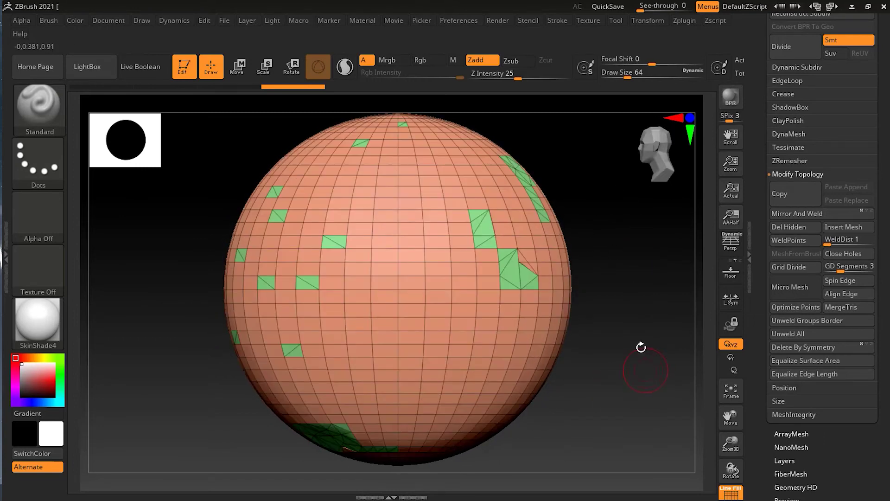
mouse_move(587, 199)
mouse_down()
mouse_move(586, 219)
mouse_move(592, 204)
mouse_move(582, 208)
mouse_up()
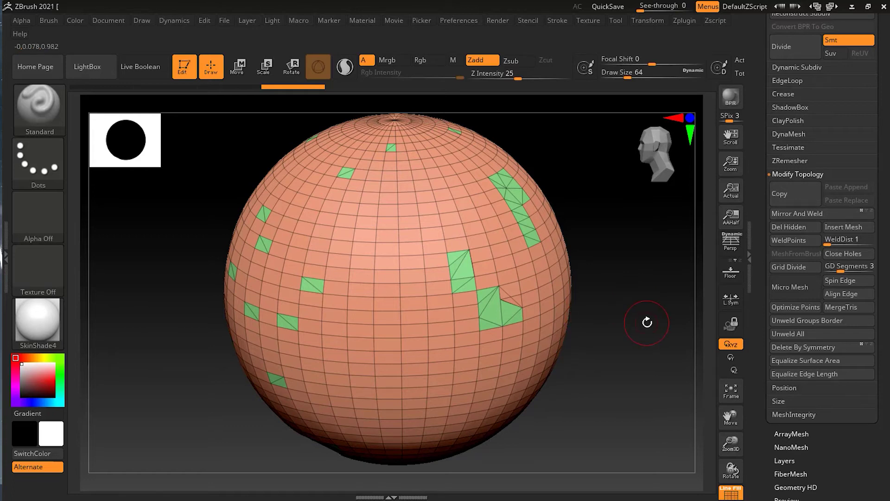
ctrl+alt+shift+click(489, 306)
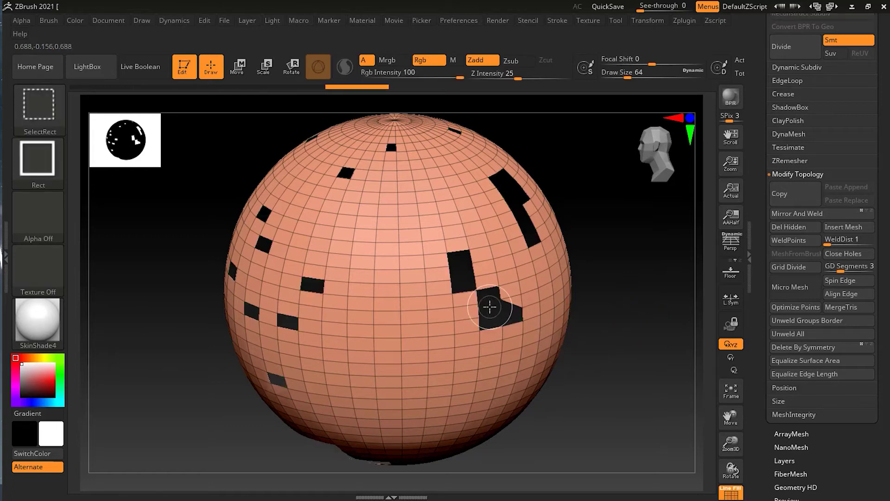
ctrl+shift+click(603, 342)
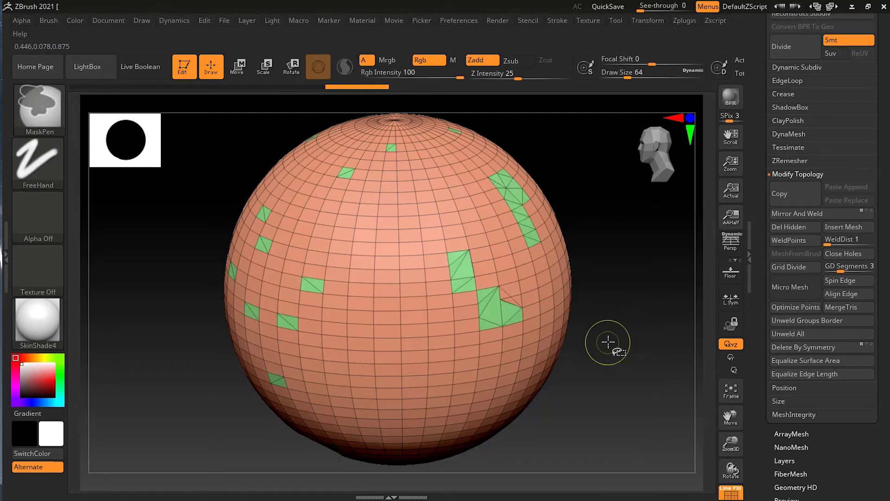
ctrl+shift+click(470, 225)
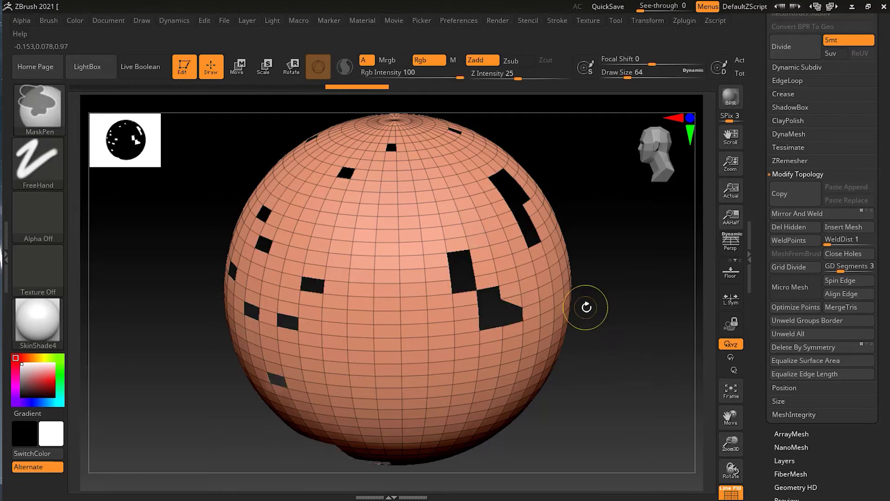
ctrl+shift+click(587, 307)
drag(630, 322, 632, 318)
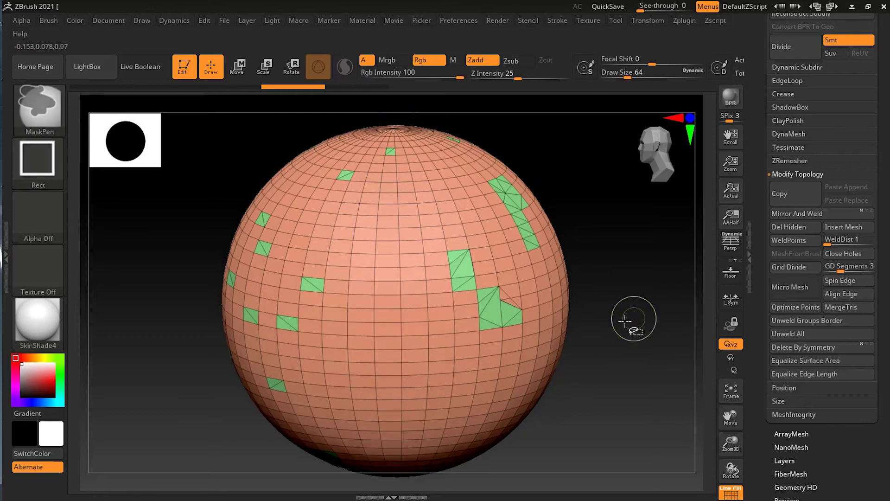
ctrl+shift+click(497, 307)
mouse_move(598, 345)
ctrl+shift+mouse_down()
mouse_move(656, 342)
mouse_move(624, 338)
mouse_move(618, 353)
mouse_move(637, 356)
ctrl+shift+mouse_up()
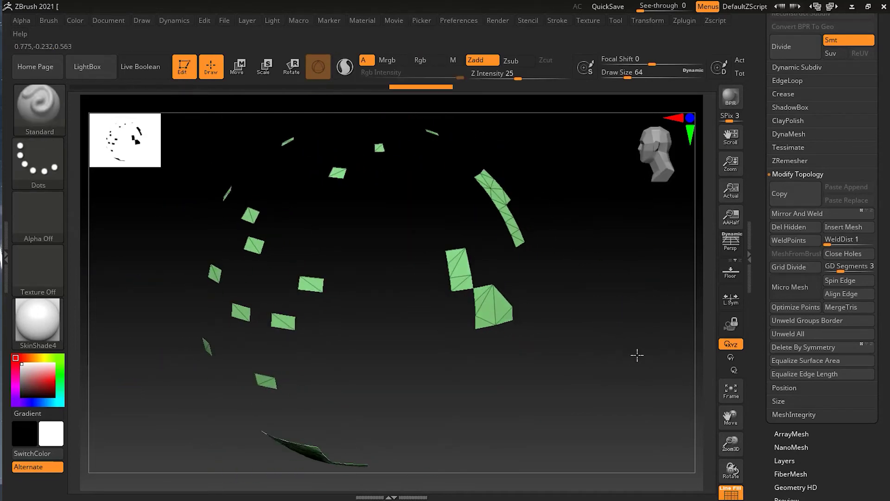
ctrl+shift+click(639, 357)
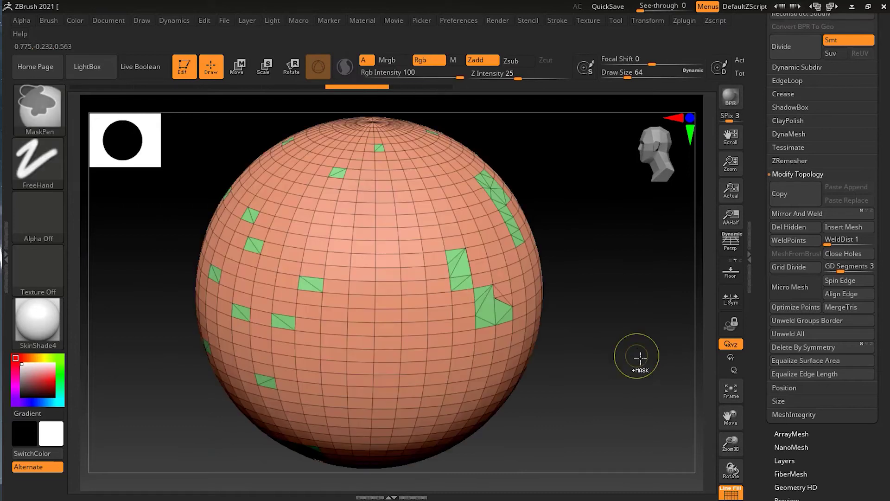
key(shift+f)
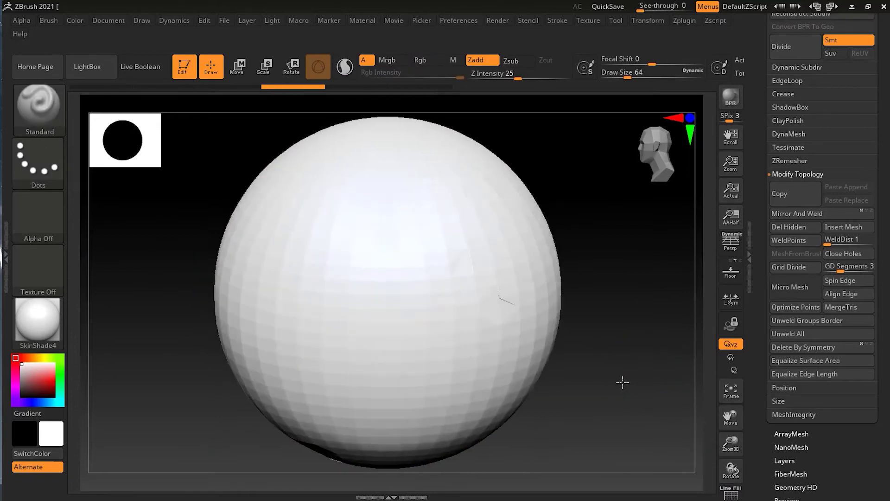
key(shift+f)
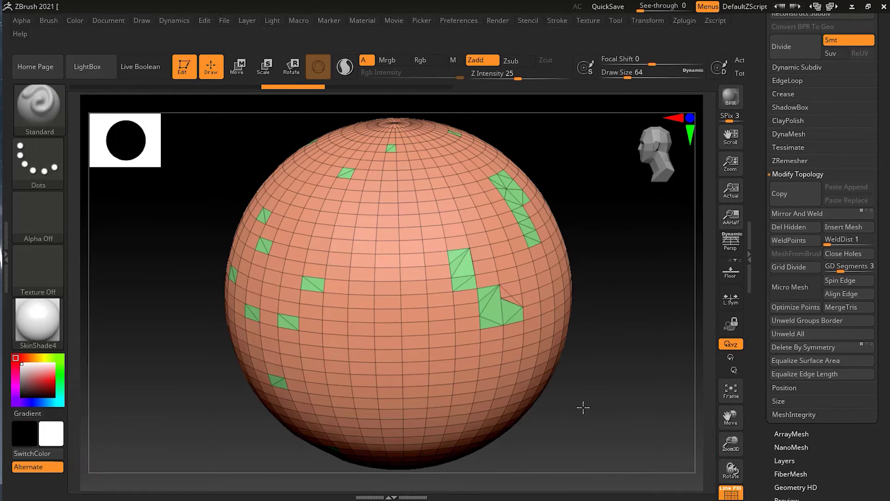
mouse_move(583, 408)
mouse_down()
mouse_move(626, 403)
mouse_move(566, 416)
mouse_move(588, 416)
mouse_up()
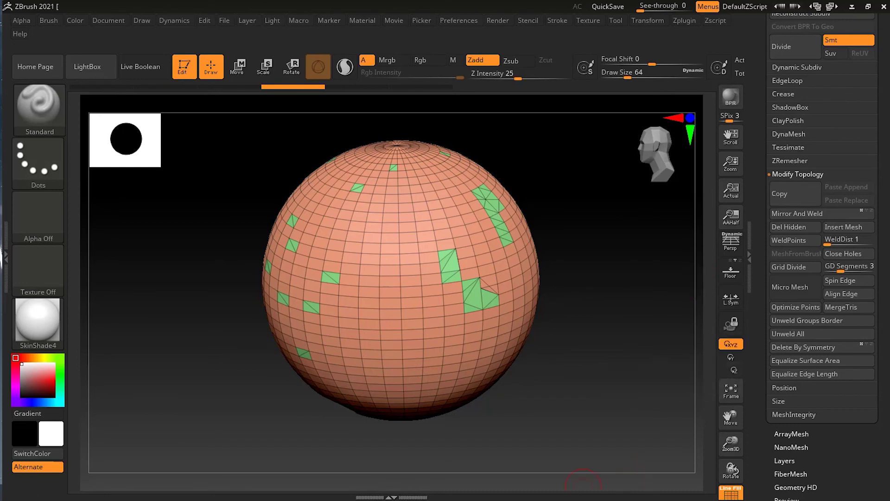
Step: Pause the YouTube video on the finished, fully sealed sphere
click(174, 353)
key(space)
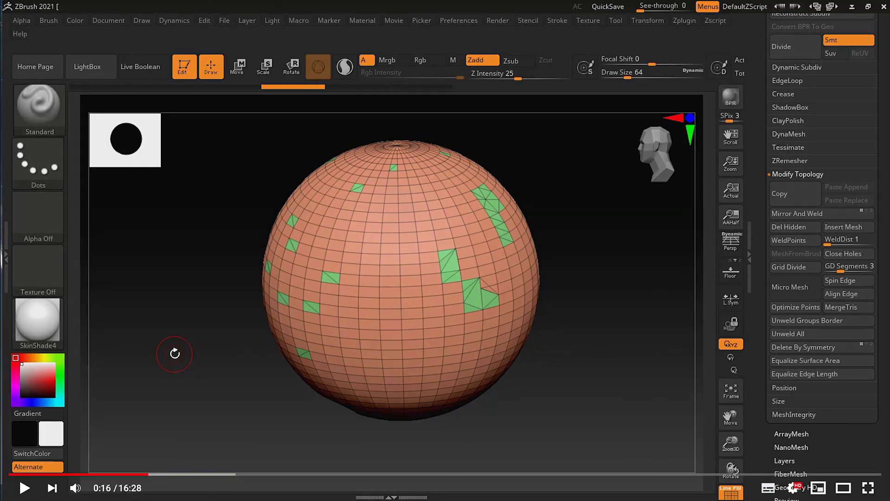